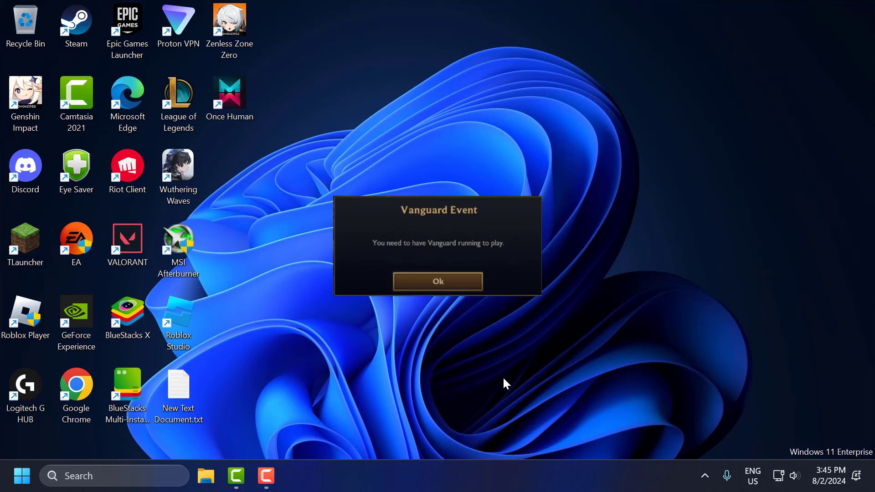
Dismiss the Vanguard warning and search the system for 'control Panel'.
{"action": "key", "text": "Return"}
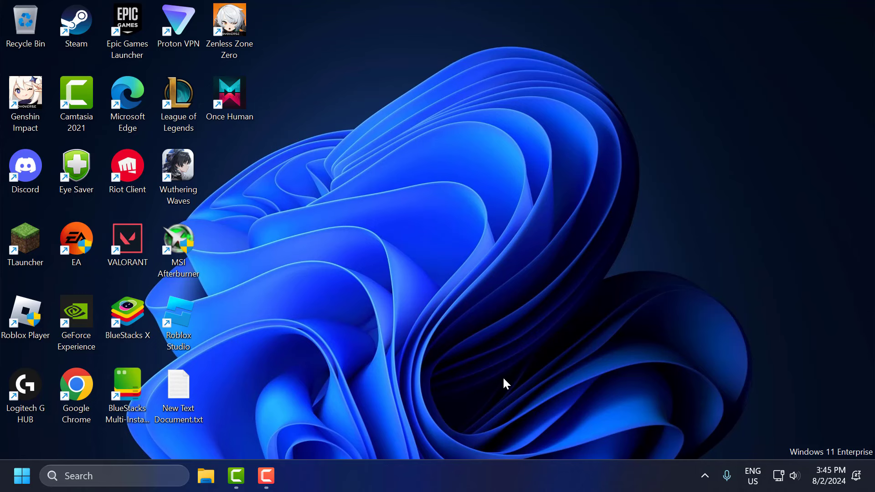
{"action": "left_click", "coordinate": [161, 476]}
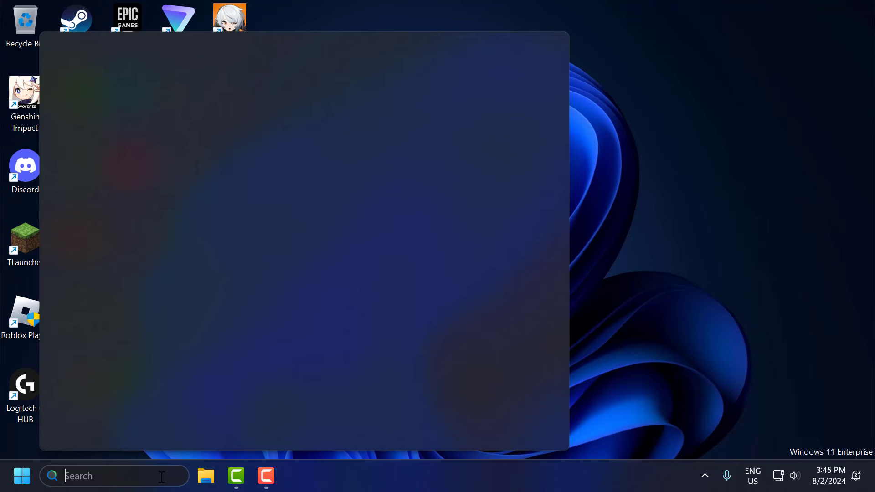
{"action": "type", "text": "xbox"}
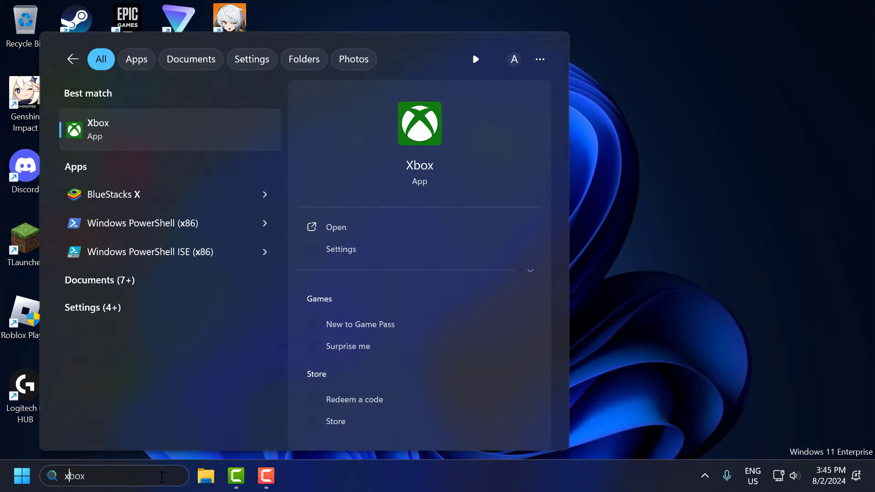
{"action": "key", "text": "BackSpace"}
{"action": "type", "text": "control Panel"}
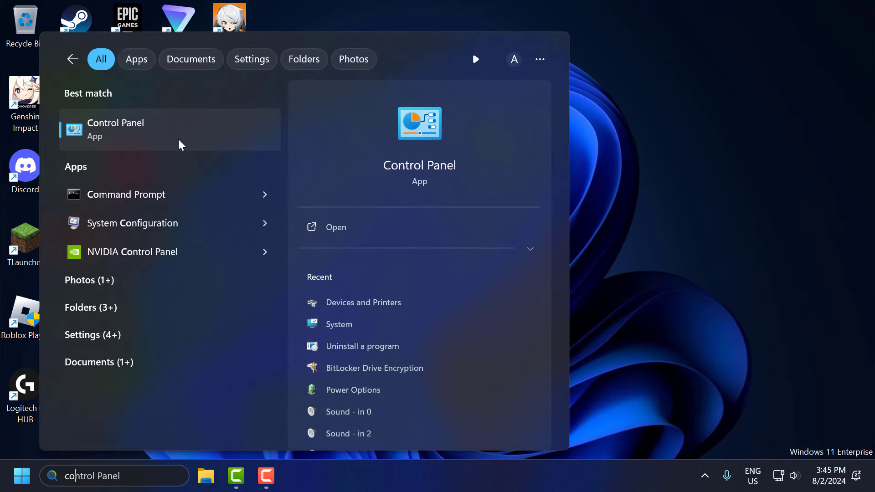
Open Control Panel's installed programs list.
{"action": "left_click", "coordinate": [179, 139]}
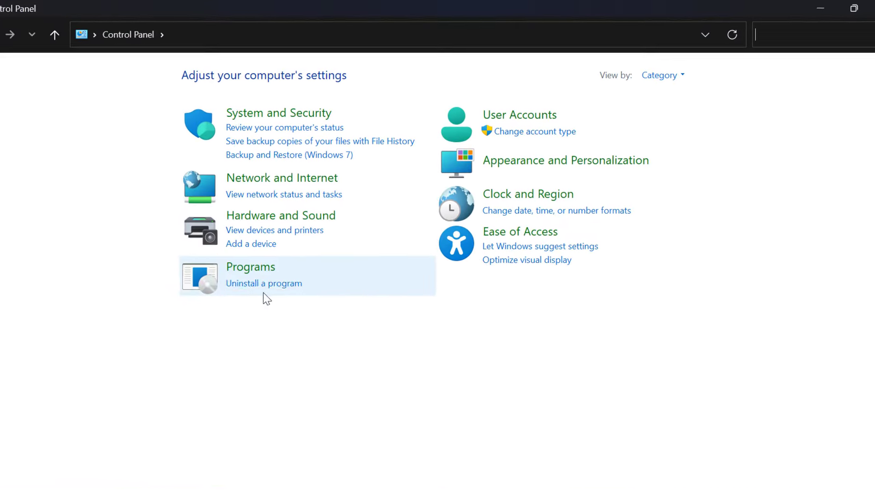
{"action": "left_click", "coordinate": [255, 285]}
{"action": "left_click", "coordinate": [245, 264]}
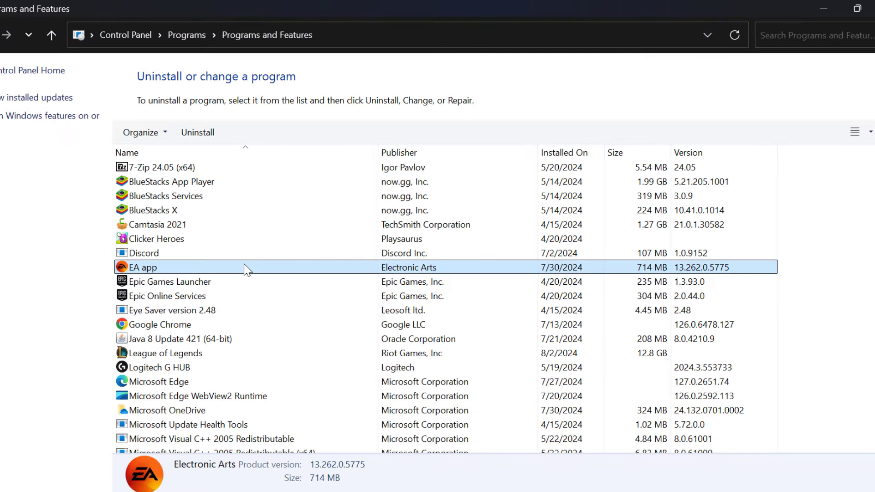
{"action": "scroll", "coordinate": [244, 264], "scroll_direction": "down", "scroll_amount": 5}
{"action": "left_click", "coordinate": [205, 296]}
Uninstall Riot Vanguard, confirm with Yes, and close Programs and Features.
{"action": "left_click", "coordinate": [181, 322]}
{"action": "right_click", "coordinate": [164, 323]}
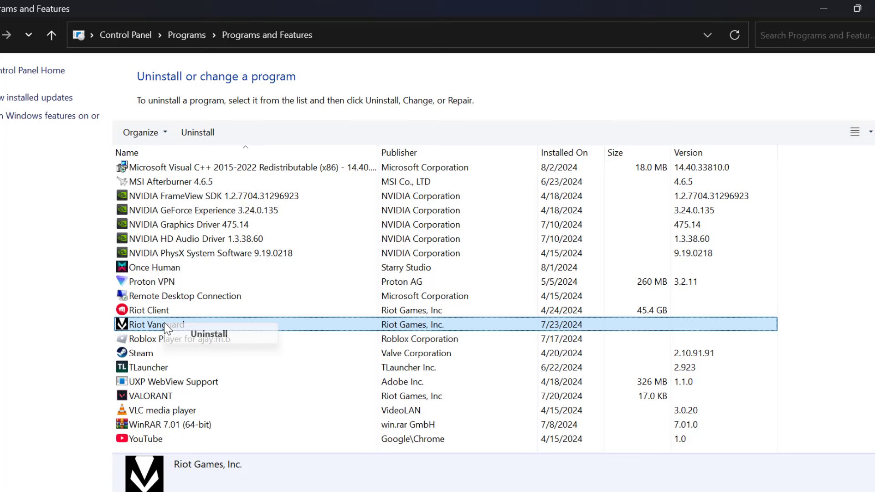
{"action": "left_click", "coordinate": [209, 335]}
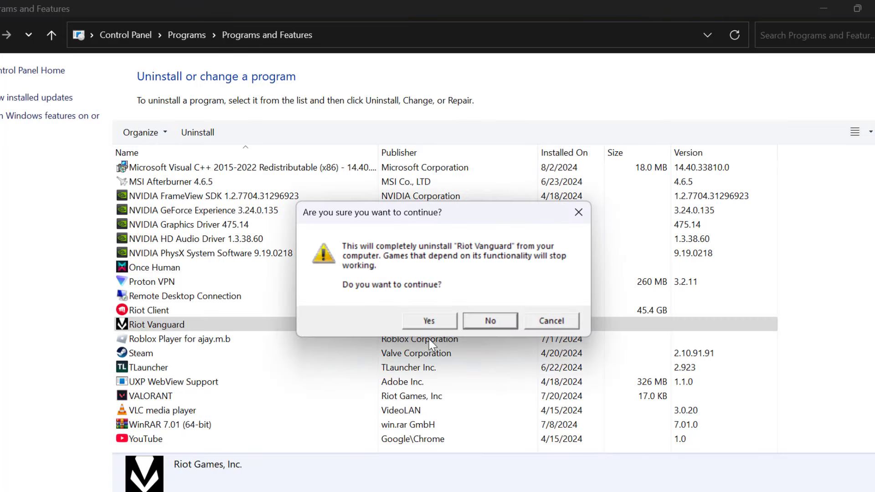
{"action": "left_click", "coordinate": [429, 321]}
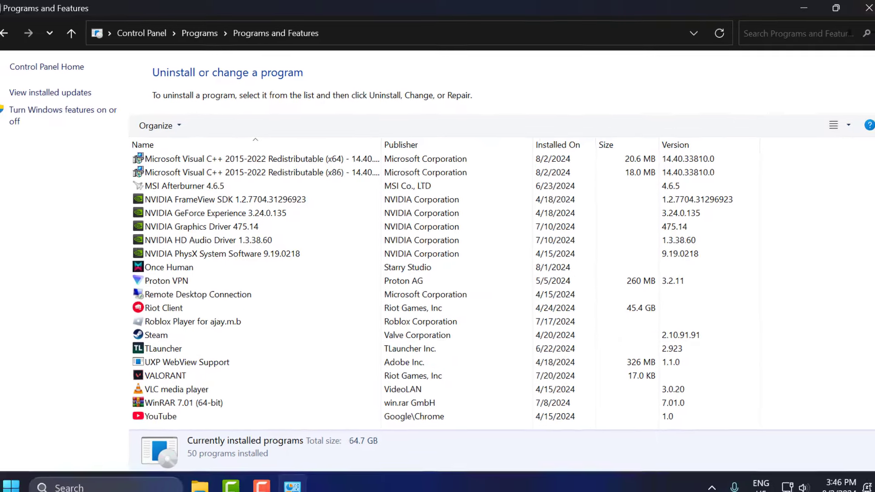
{"action": "left_click", "coordinate": [849, 12]}
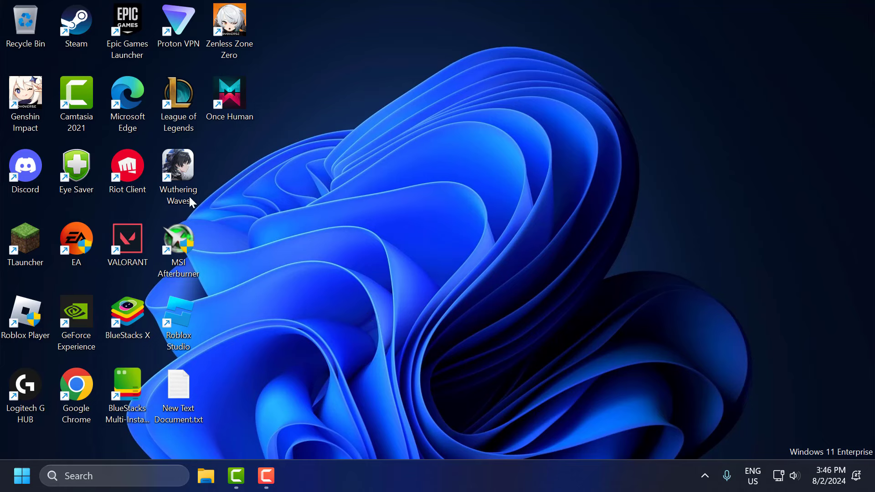
Update League of Legends in Riot Client to reinstall Vanguard.
{"action": "double_click", "coordinate": [131, 181]}
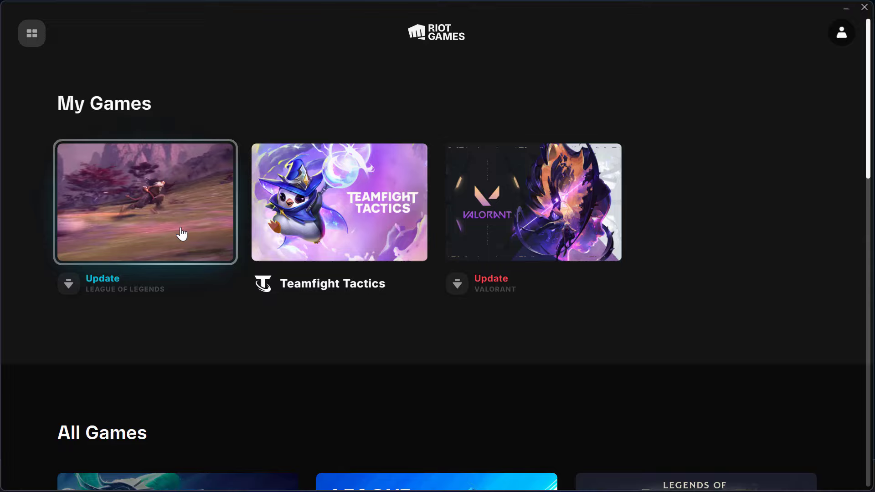
{"action": "left_click", "coordinate": [180, 231]}
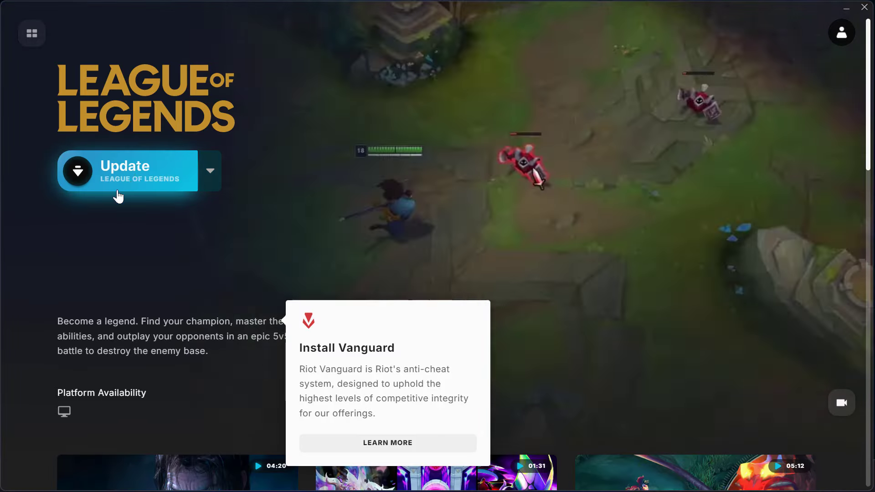
{"action": "left_click", "coordinate": [137, 172]}
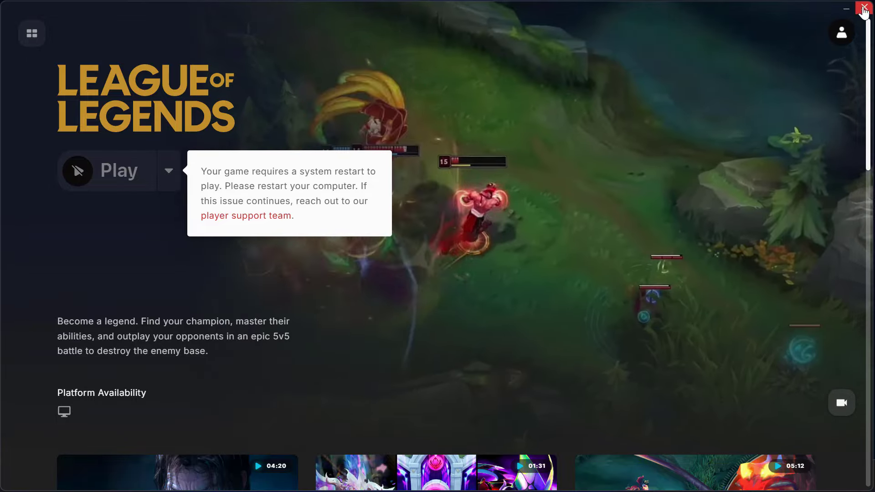
Close Riot Client and launch Services from the system search.
{"action": "left_click", "coordinate": [865, 7]}
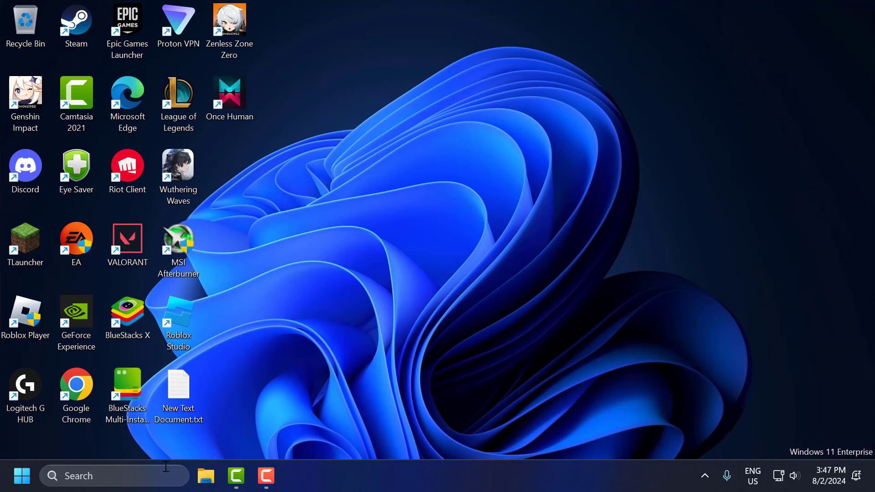
{"action": "left_click", "coordinate": [113, 477]}
{"action": "type", "text": "services"}
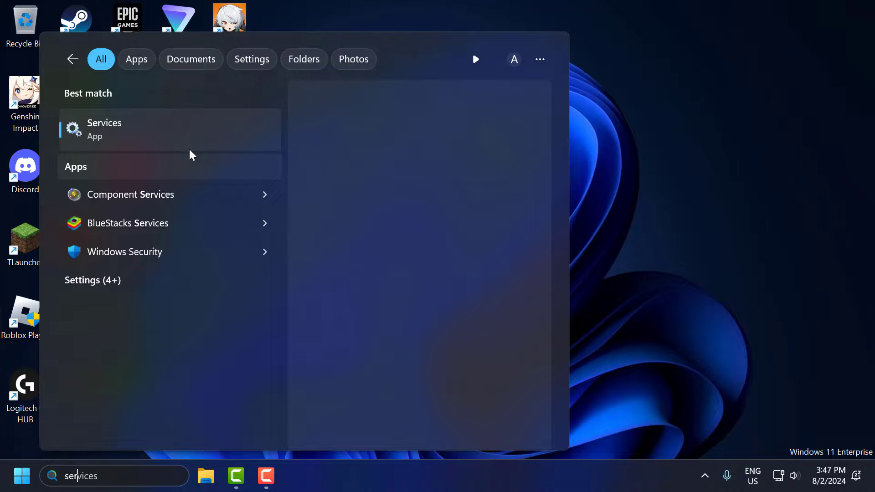
{"action": "left_click", "coordinate": [177, 127]}
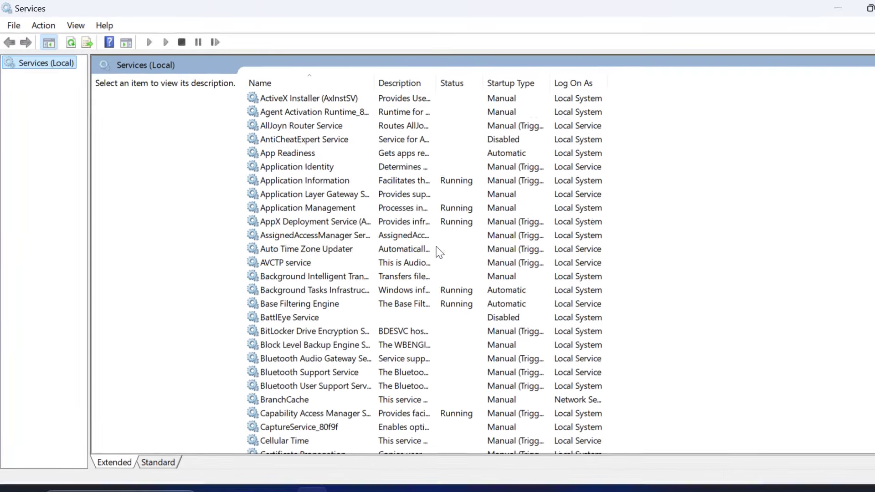
Set the vgc service's startup type to Automatic and apply it.
{"action": "left_click", "coordinate": [356, 253]}
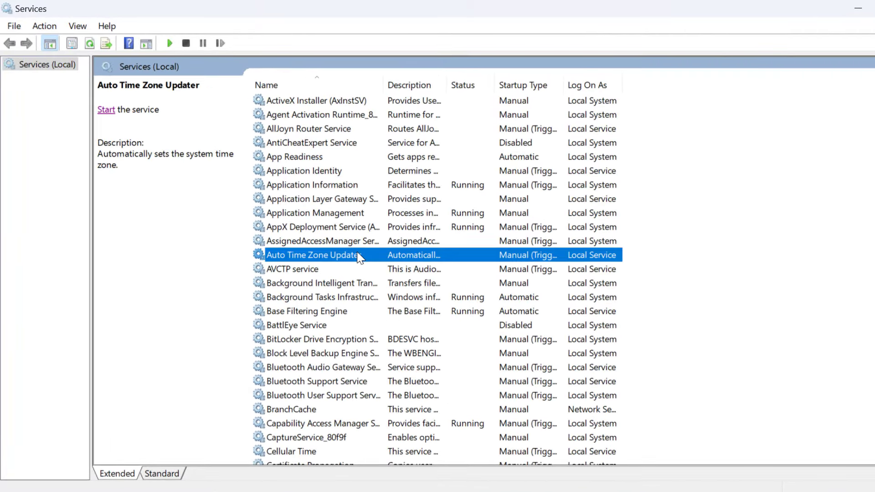
{"action": "type", "text": "v"}
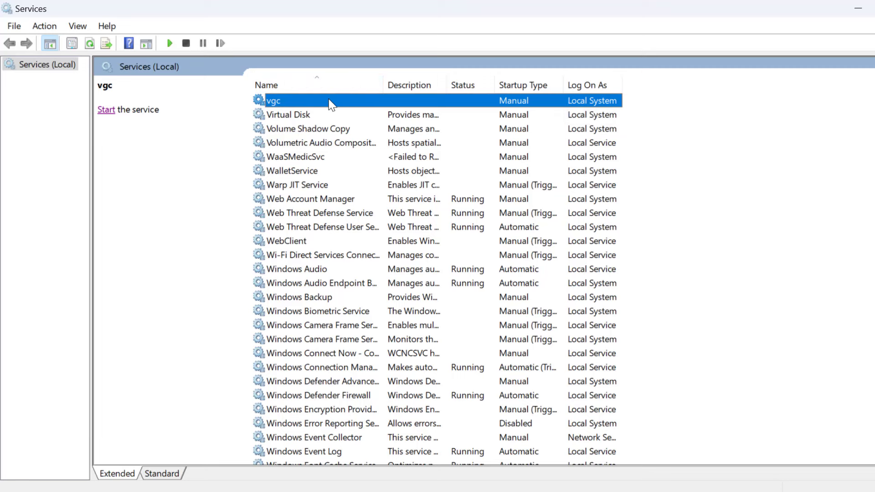
{"action": "double_click", "coordinate": [331, 104]}
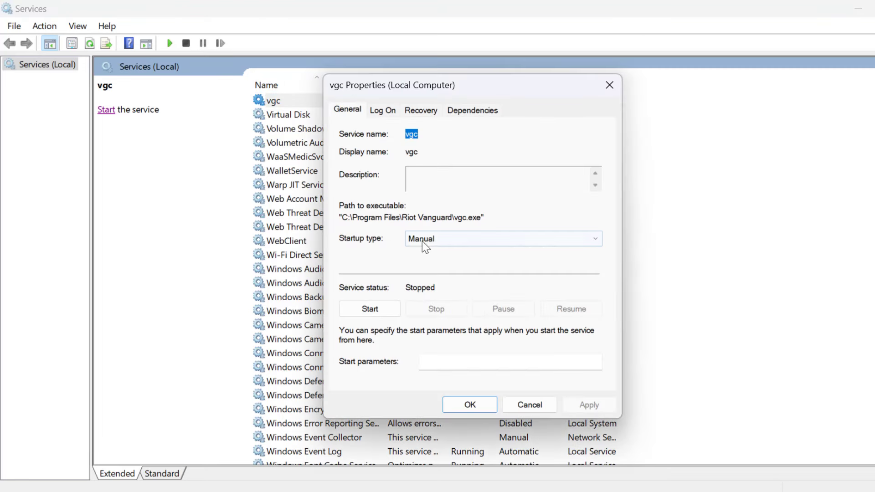
{"action": "left_click", "coordinate": [445, 238]}
{"action": "left_click", "coordinate": [438, 260]}
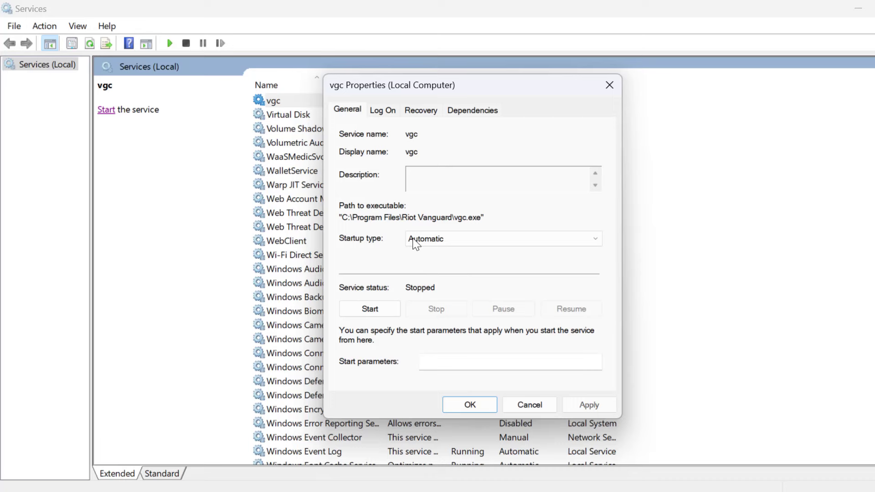
{"action": "left_click", "coordinate": [589, 405]}
{"action": "left_click", "coordinate": [470, 405]}
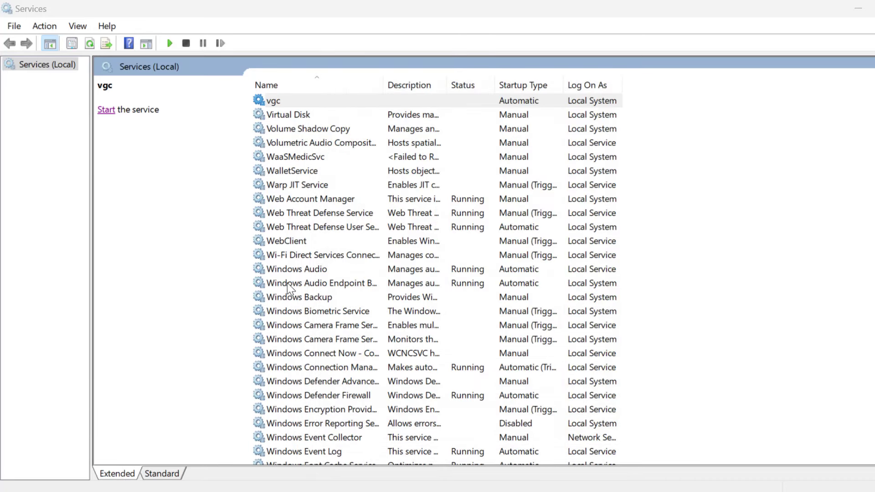
Start the vgc service, close Services, and launch System Configuration.
{"action": "left_click", "coordinate": [107, 110]}
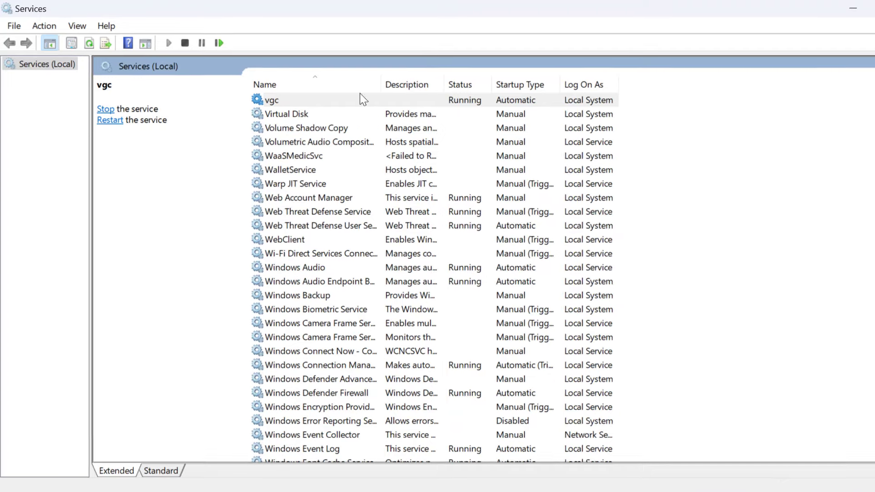
{"action": "left_click", "coordinate": [859, 8]}
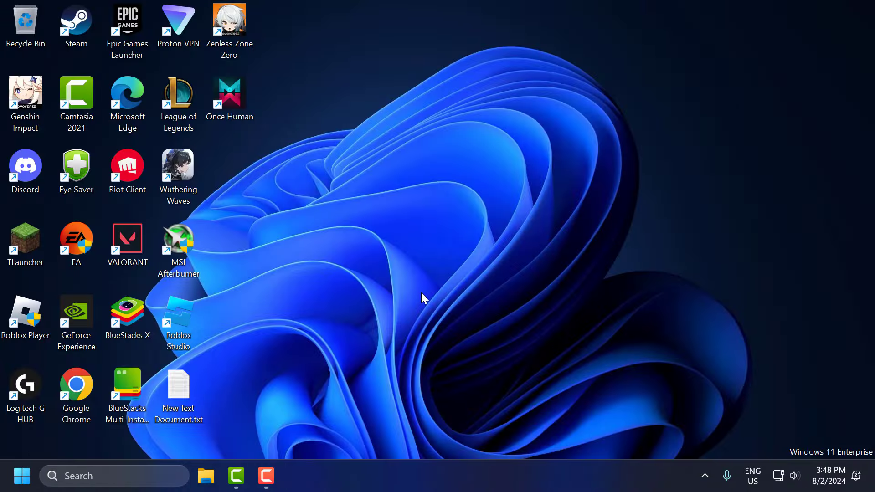
{"action": "left_click", "coordinate": [115, 476]}
{"action": "type", "text": "ms"}
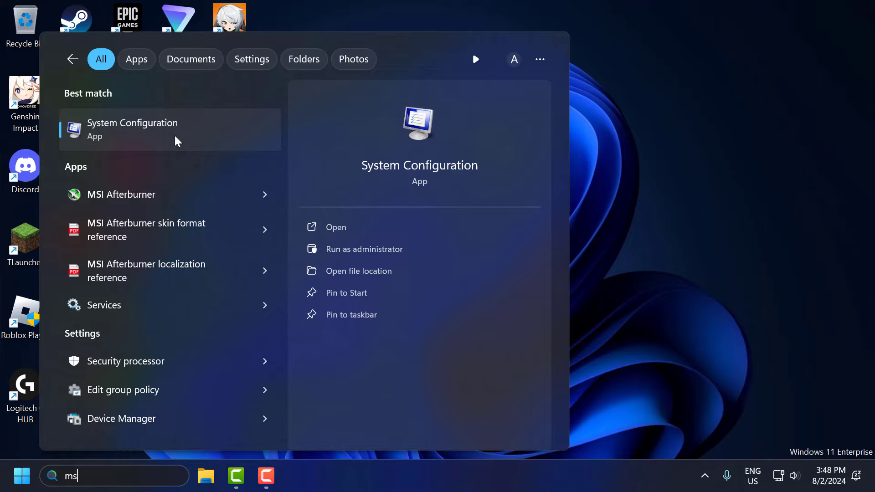
{"action": "left_click", "coordinate": [202, 133]}
Hide all Microsoft services, tick vgc, and go to the Startup section.
{"action": "left_click", "coordinate": [301, 133]}
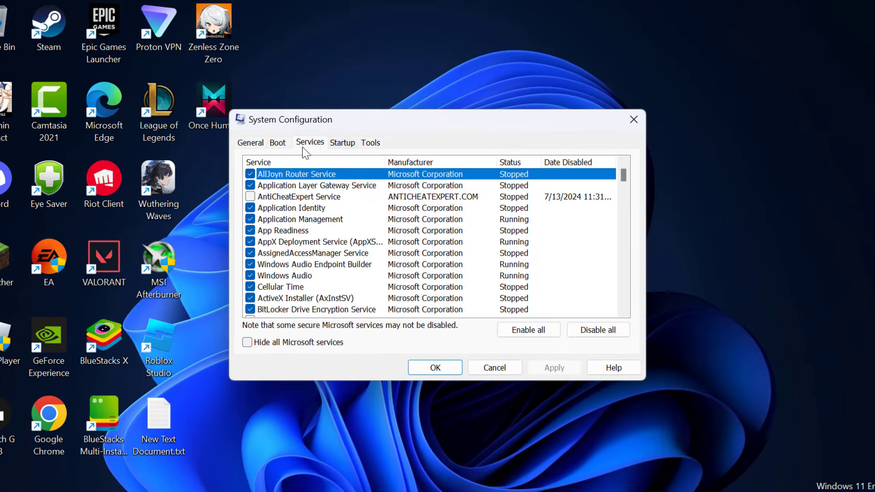
{"action": "left_click", "coordinate": [248, 342]}
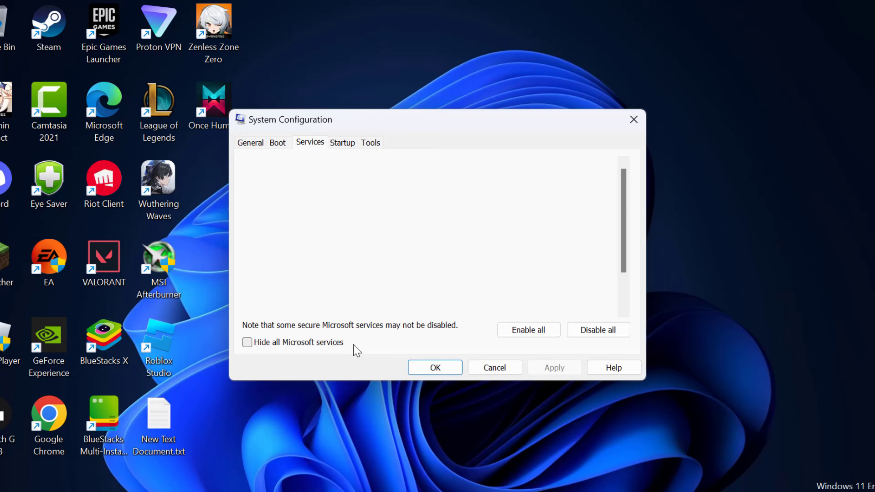
{"action": "scroll", "coordinate": [350, 282], "scroll_direction": "down", "scroll_amount": 2}
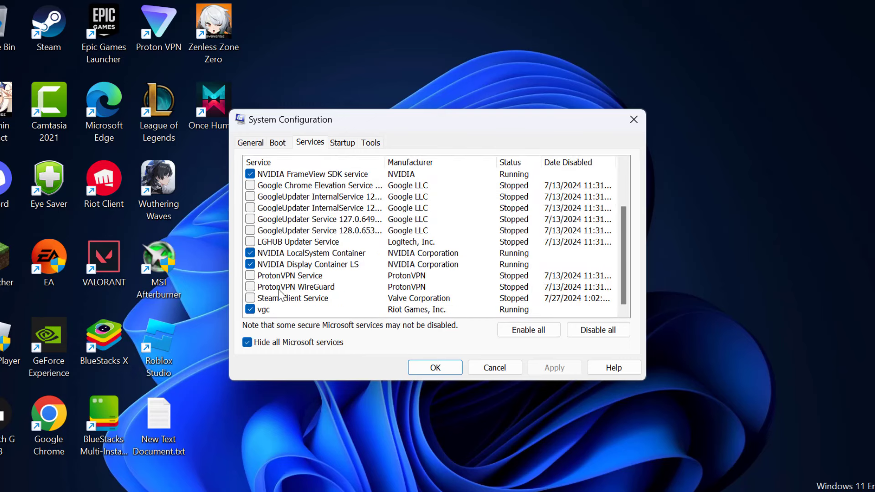
{"action": "left_click", "coordinate": [251, 310]}
{"action": "left_click", "coordinate": [341, 144]}
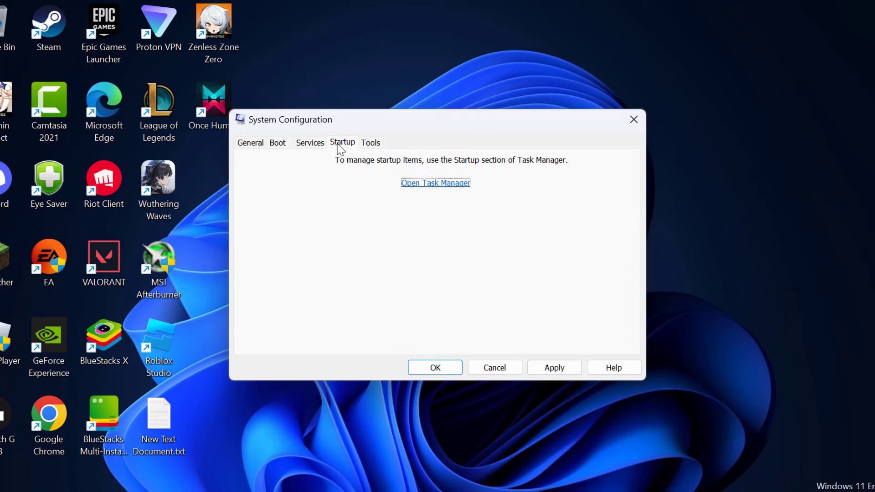
Enable vgtray.exe as a startup app in a maximized Task Manager.
{"action": "left_click", "coordinate": [421, 184]}
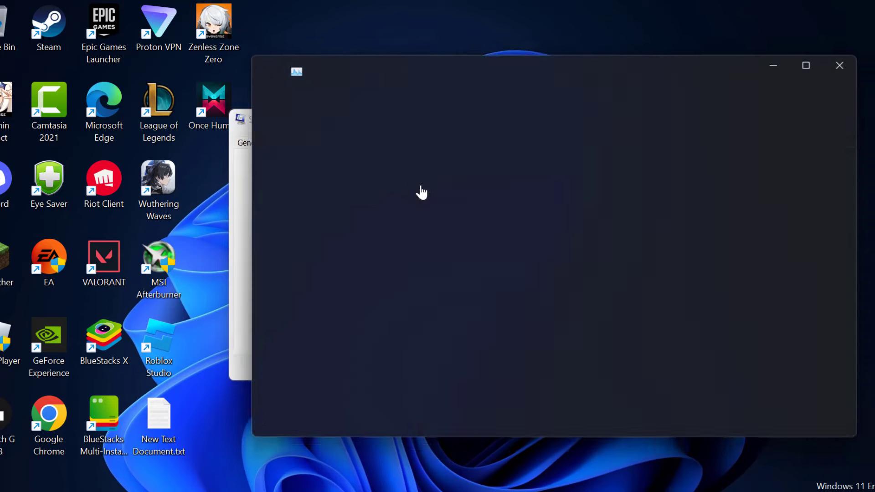
{"action": "double_click", "coordinate": [723, 64]}
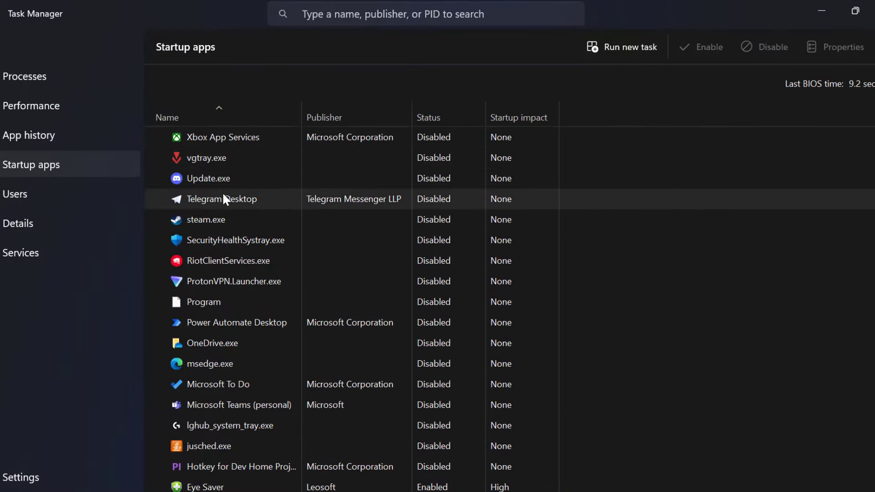
{"action": "left_click", "coordinate": [208, 157]}
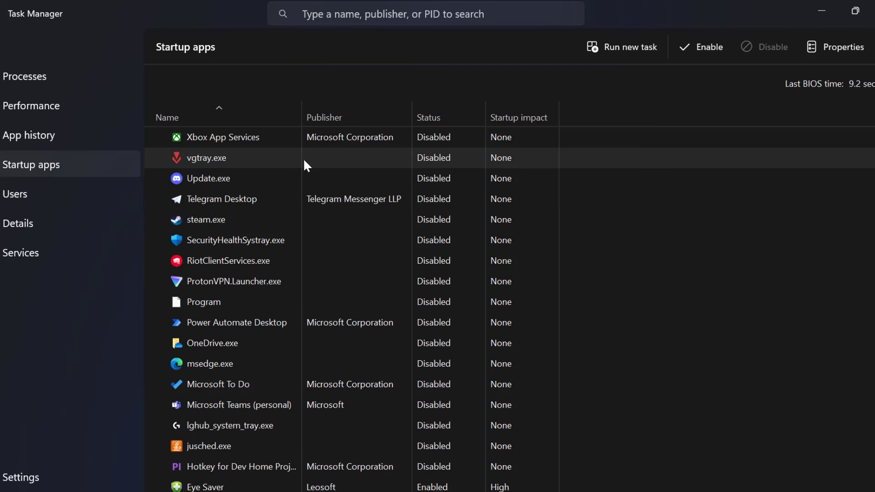
{"action": "right_click", "coordinate": [233, 159]}
{"action": "left_click", "coordinate": [267, 173]}
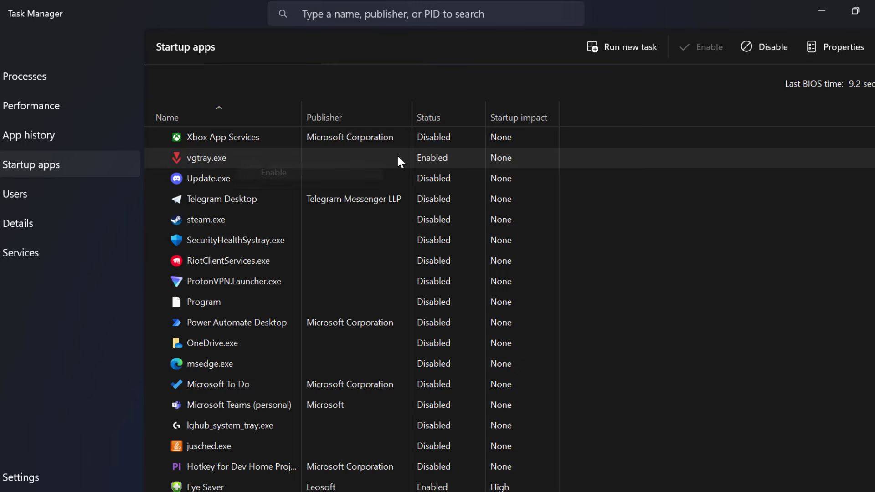
Enable RiotClientServices.exe as a startup app and close Task Manager.
{"action": "left_click", "coordinate": [232, 260]}
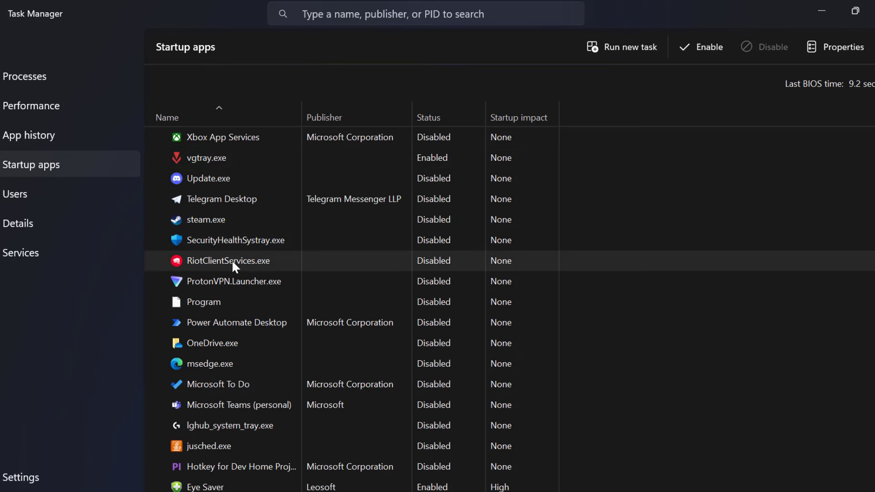
{"action": "right_click", "coordinate": [270, 261]}
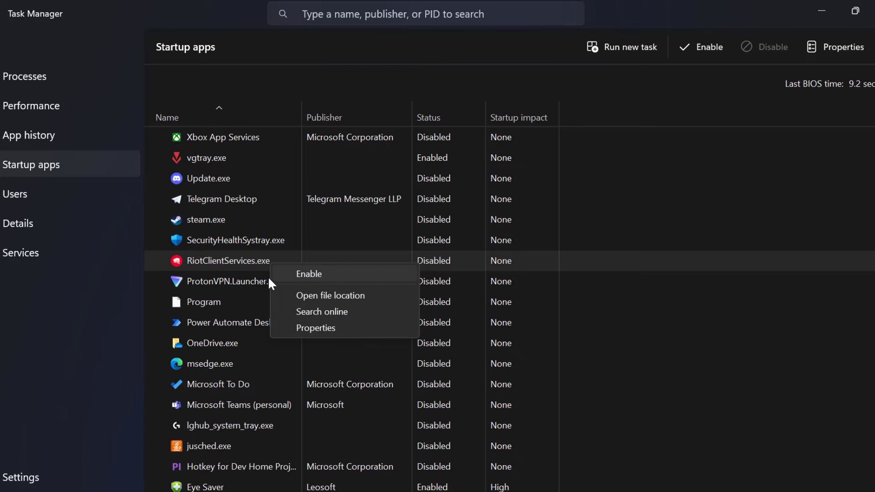
{"action": "left_click", "coordinate": [332, 274]}
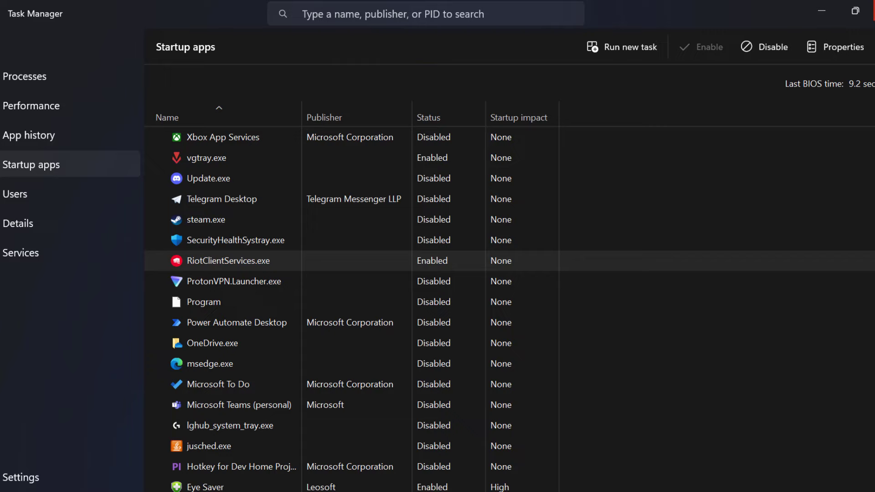
{"action": "left_click", "coordinate": [822, 11]}
Apply the System Configuration changes and exit without restarting.
{"action": "left_click", "coordinate": [555, 367]}
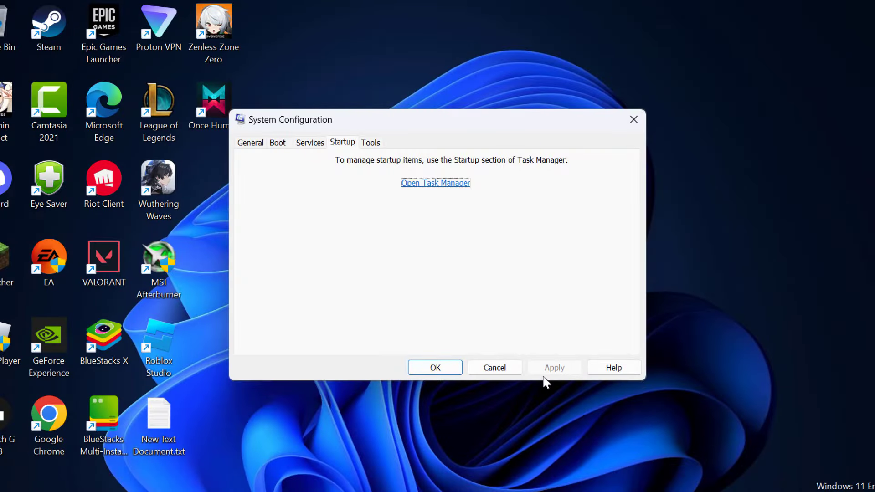
{"action": "left_click", "coordinate": [435, 368]}
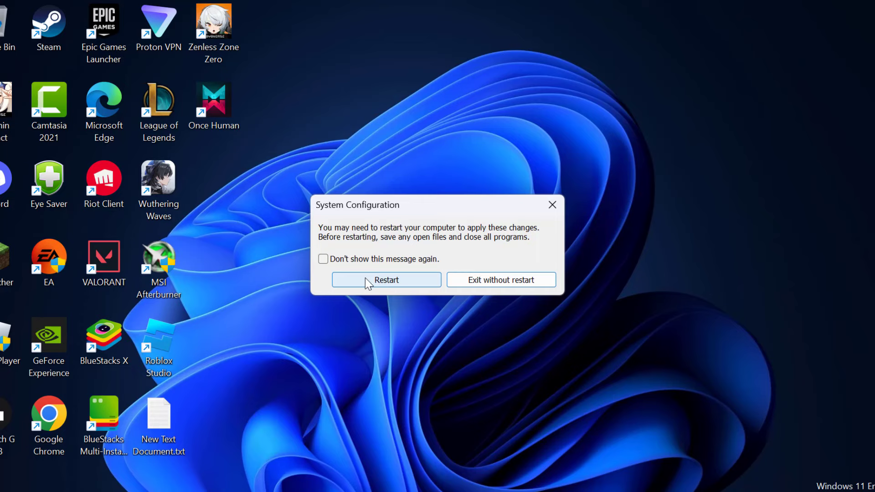
{"action": "left_click", "coordinate": [501, 280]}
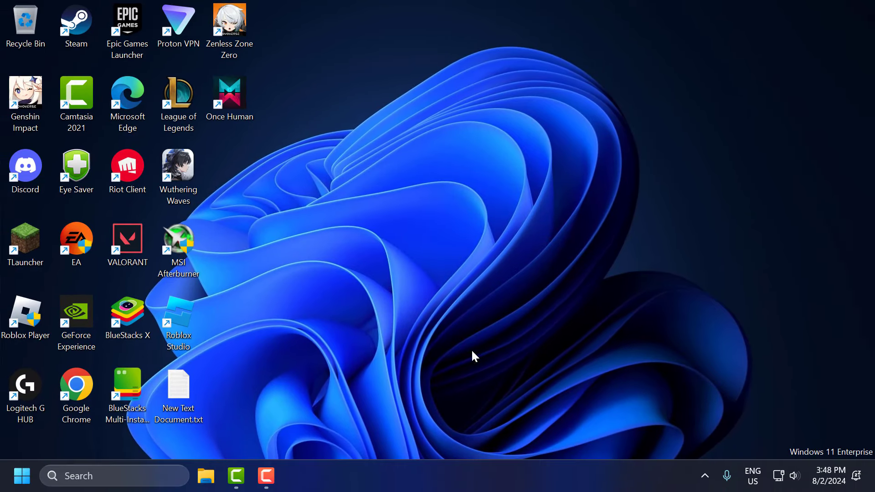